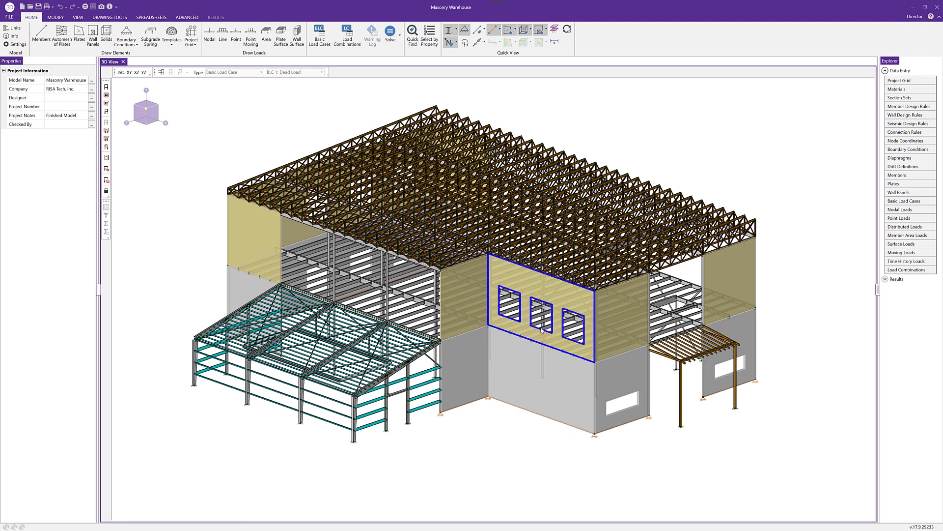
Switch to wireframe, turn the model to the braced long side, and select the front-bay X-brace
{"action": "left_click", "coordinate": [448, 31]}
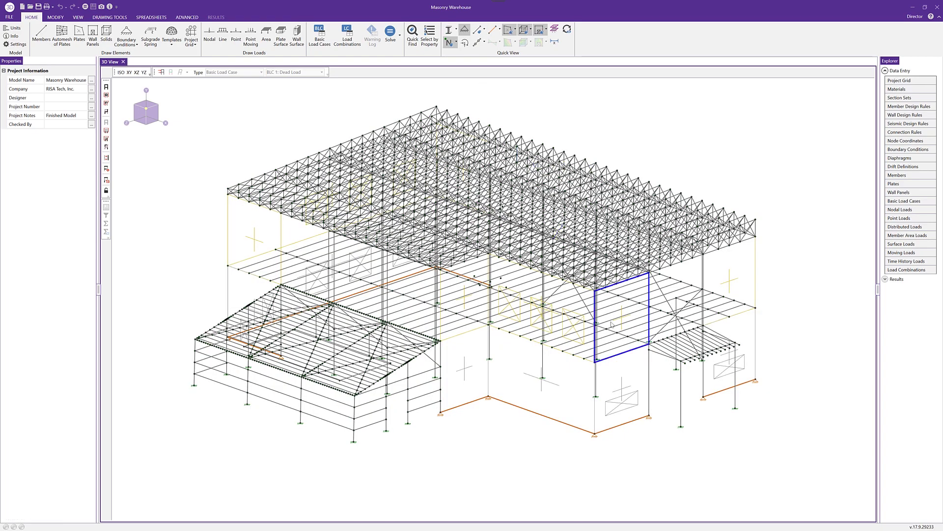
{"action": "middle_click_drag", "start_coordinate": [611, 324], "coordinate": [480, 471], "text": "shift"}
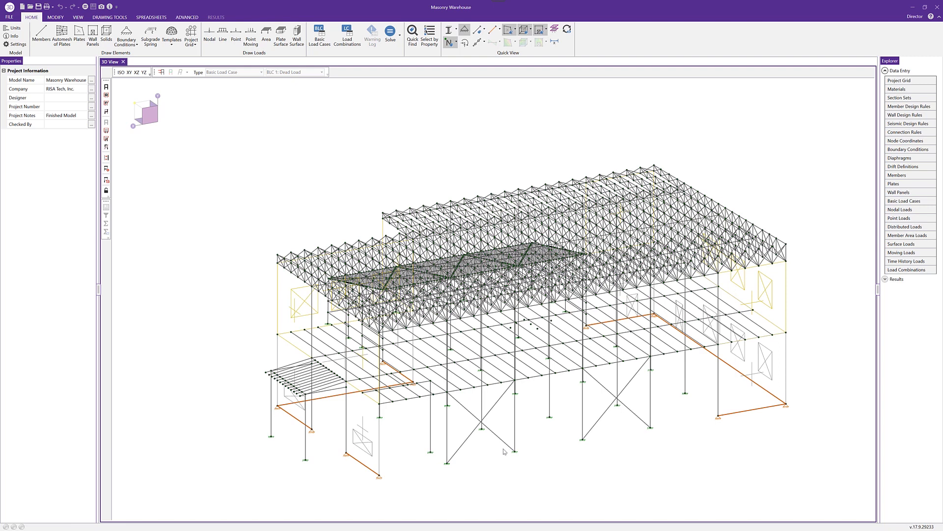
{"action": "left_click", "coordinate": [492, 408]}
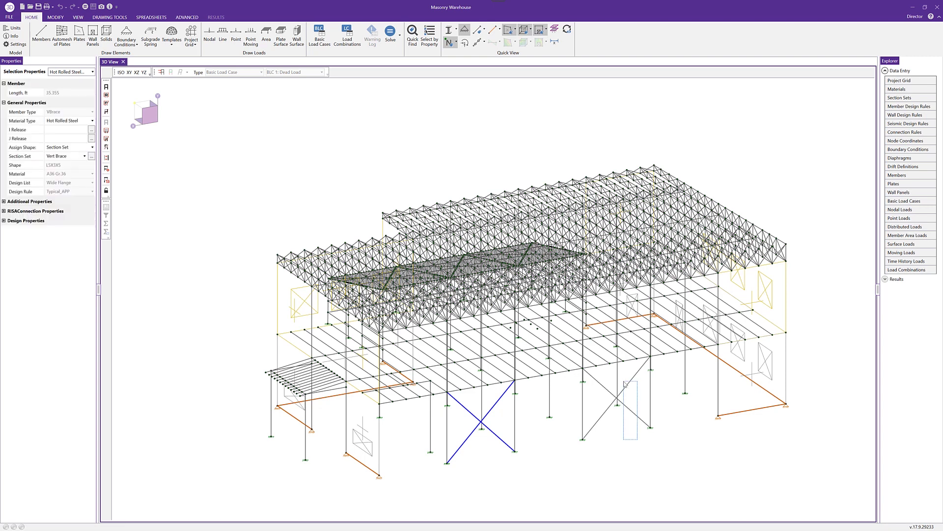
Add the right-bay brace to the selection and set both braces' T/C Only to Tension Only
{"action": "left_click", "coordinate": [635, 416]}
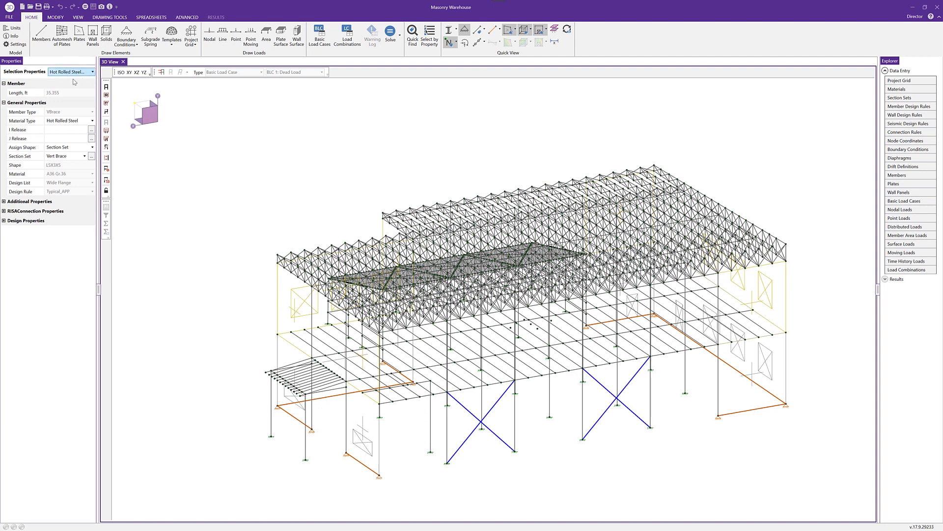
{"action": "left_click", "coordinate": [89, 74]}
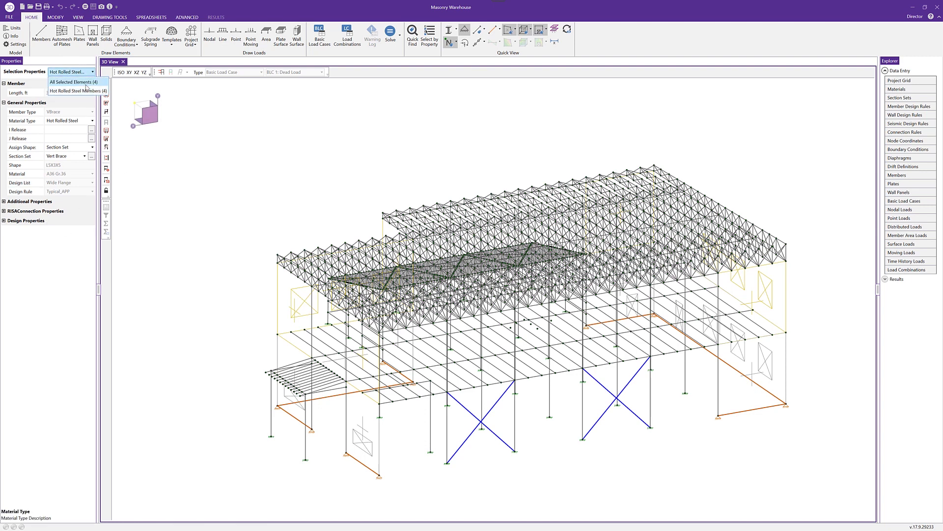
{"action": "left_click", "coordinate": [87, 75]}
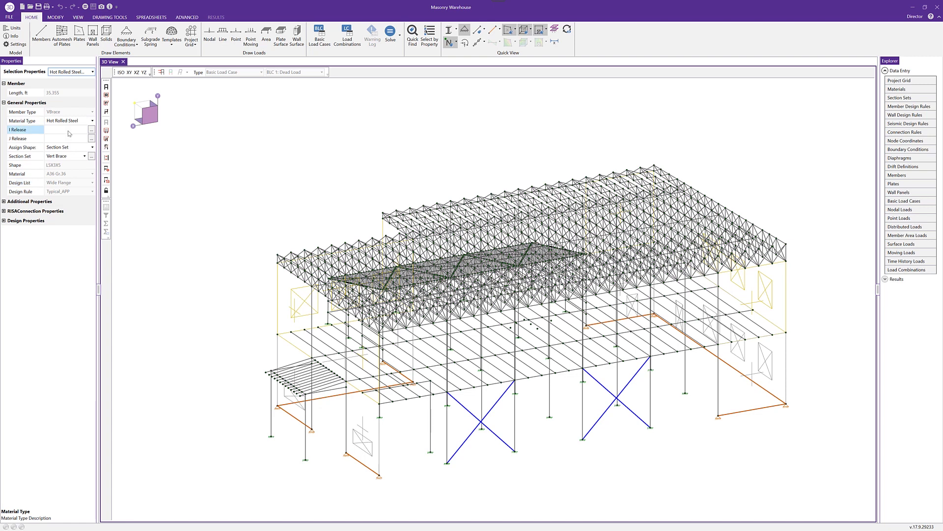
{"action": "left_click", "coordinate": [4, 201]}
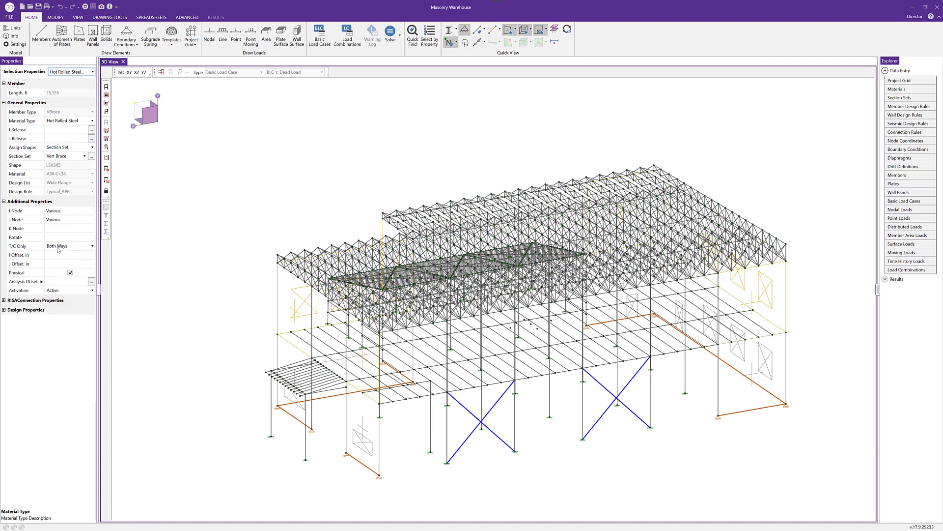
{"action": "left_click", "coordinate": [89, 249]}
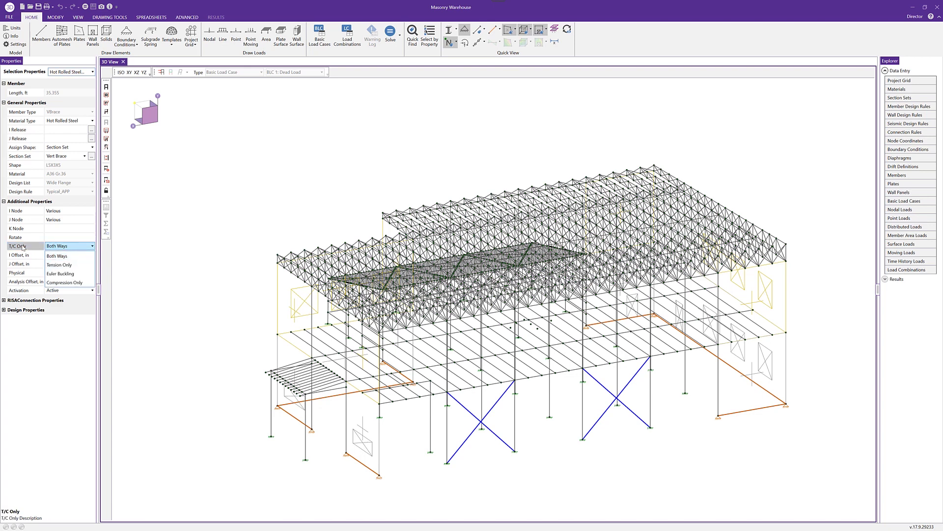
{"action": "left_click", "coordinate": [75, 265]}
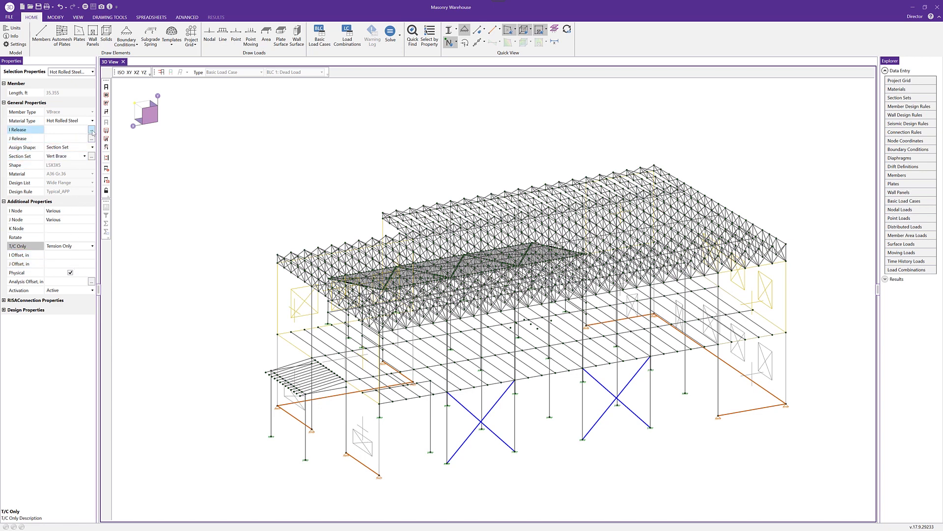
Set the X-braces' I and J end releases to Pinned (BenPIN) in Set Member Release Codes
{"action": "left_click", "coordinate": [92, 131]}
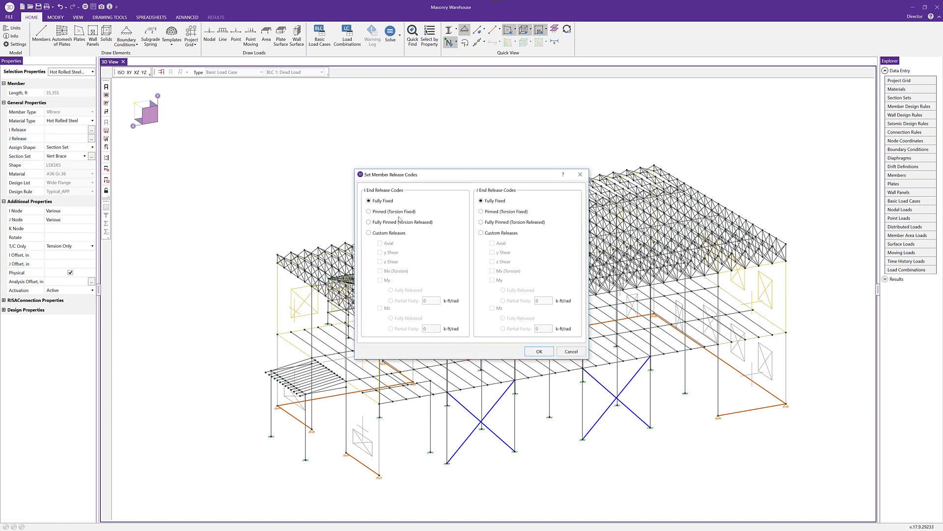
{"action": "left_click", "coordinate": [399, 215]}
{"action": "left_click", "coordinate": [539, 351]}
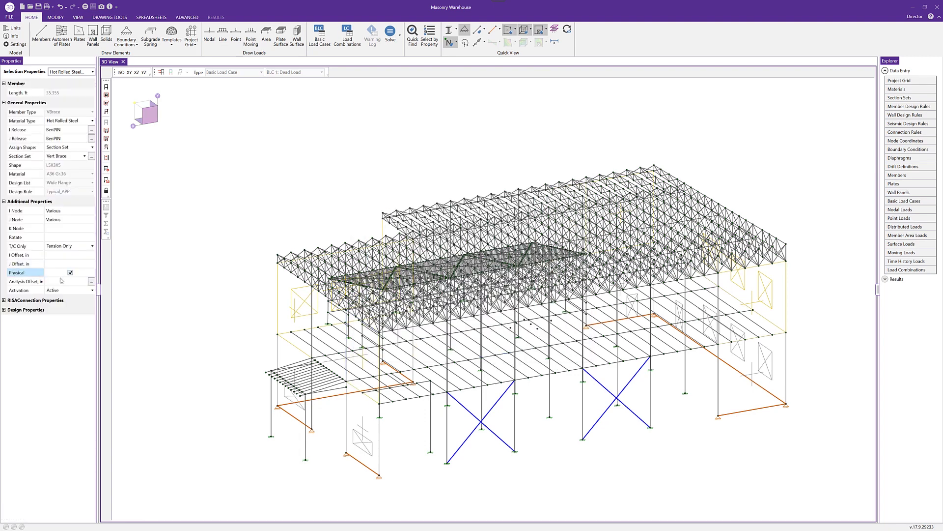
Set both Start Conn and End Conn of the selected X-braces to Diagonal Brace
{"action": "left_click", "coordinate": [4, 301]}
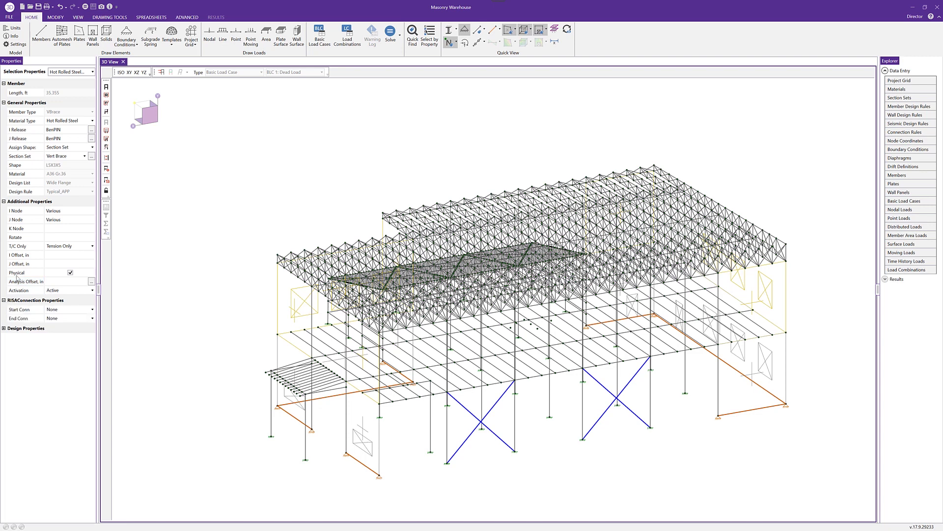
{"action": "left_click", "coordinate": [91, 309]}
{"action": "scroll", "coordinate": [69, 344], "scroll_direction": "down", "scroll_amount": 1}
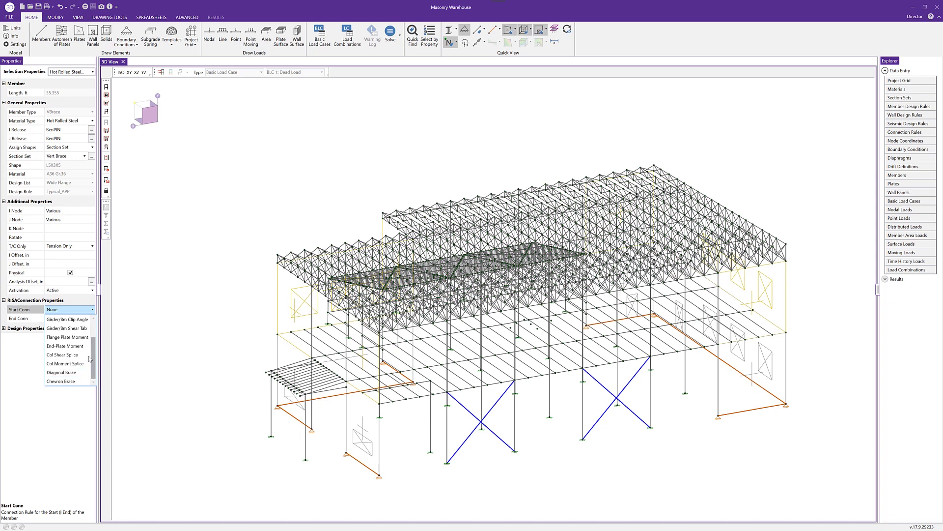
{"action": "left_click", "coordinate": [62, 372]}
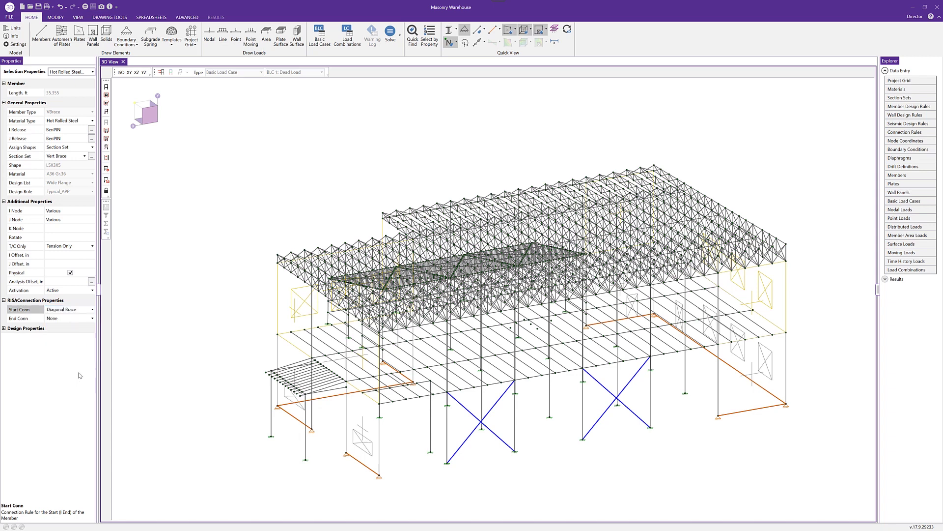
{"action": "left_click", "coordinate": [93, 319]}
{"action": "scroll", "coordinate": [74, 364], "scroll_direction": "down", "scroll_amount": 1}
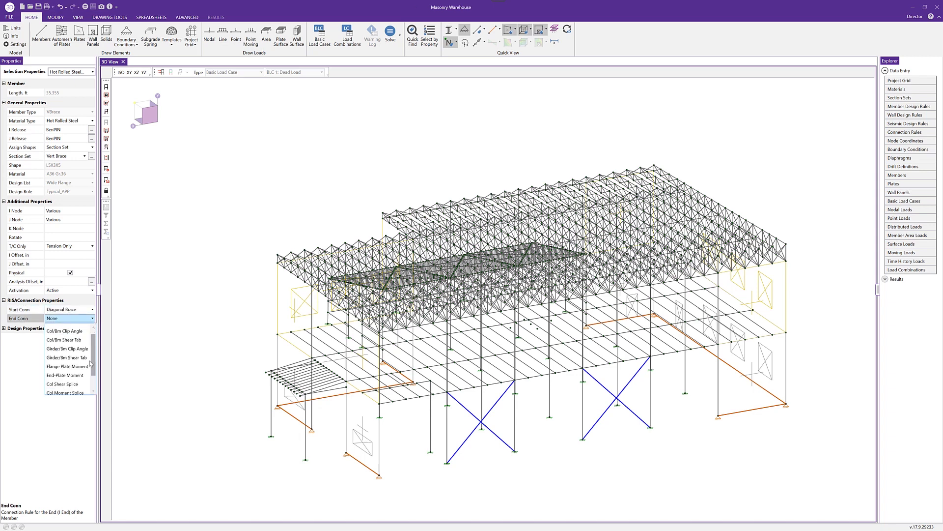
{"action": "left_click", "coordinate": [64, 381]}
{"action": "left_click", "coordinate": [210, 350]}
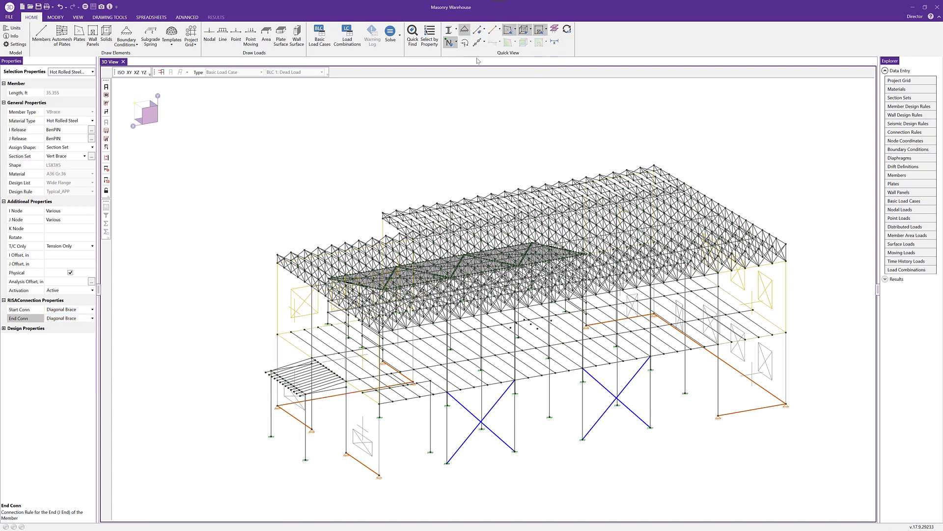
{"action": "left_click", "coordinate": [485, 30]}
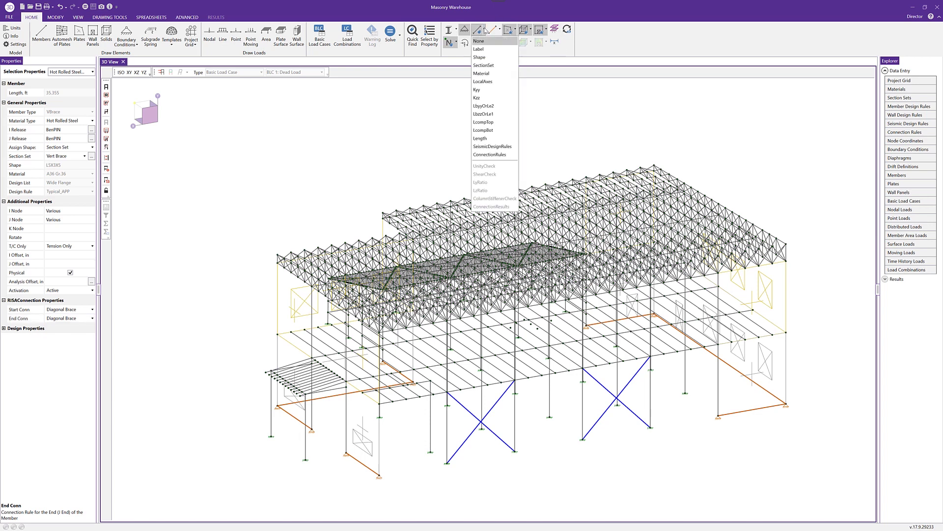
Label members by ConnectionRules, clear the selection, and rotate the view to the far side
{"action": "left_click", "coordinate": [490, 154]}
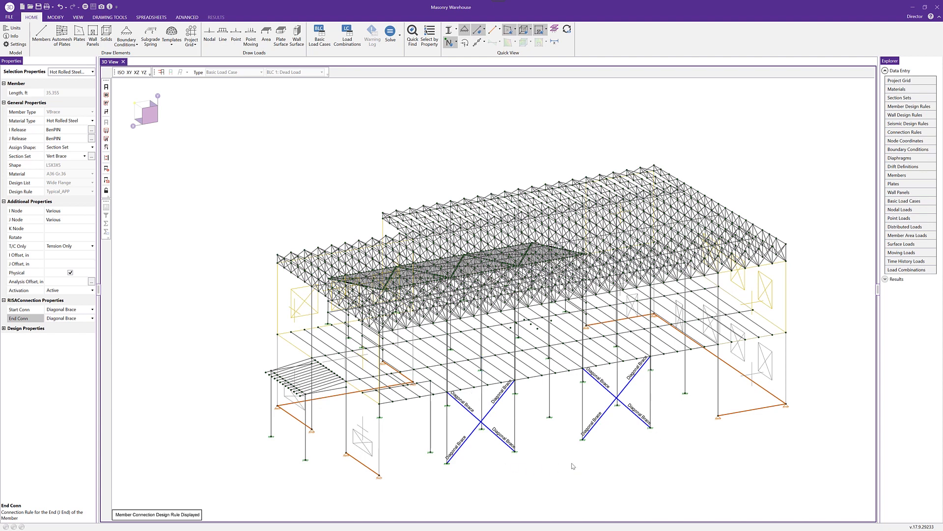
{"action": "left_click", "coordinate": [562, 467]}
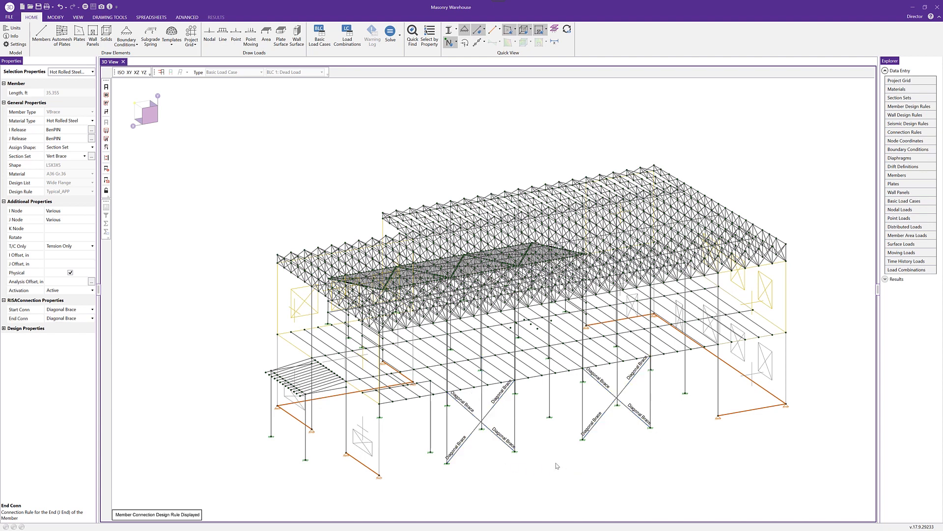
{"action": "middle_click_drag", "start_coordinate": [362, 387], "coordinate": [275, 103], "text": "shift"}
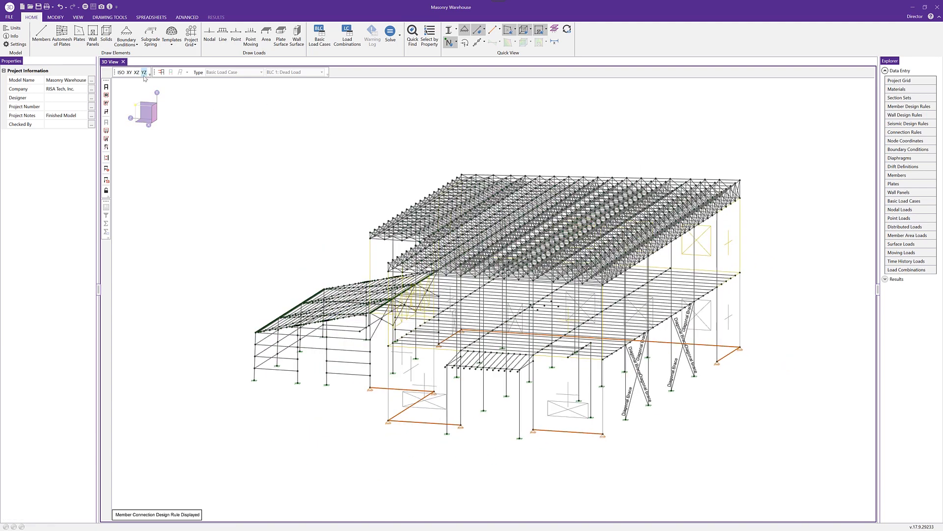
Switch to the XZ elevation and box-select the left frame's eight base nodes at Y = 0
{"action": "left_click", "coordinate": [137, 72]}
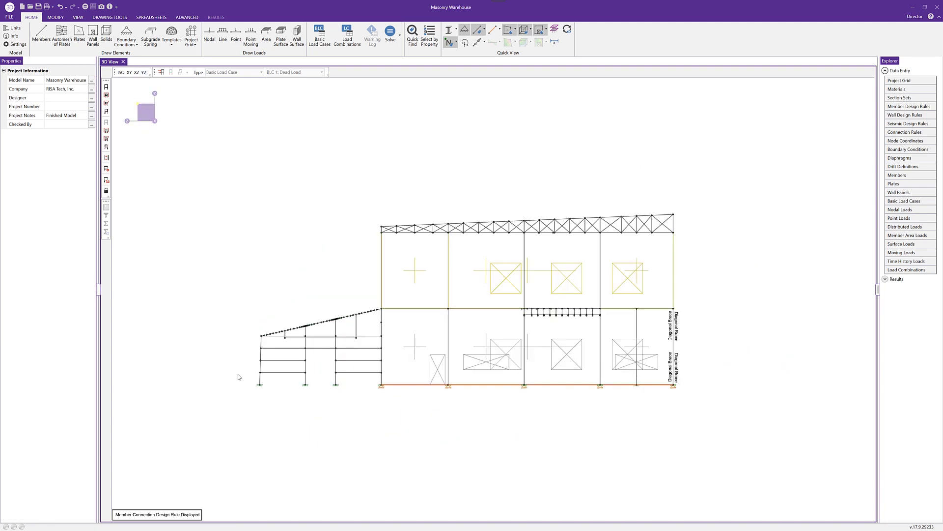
{"action": "left_click_drag", "start_coordinate": [222, 365], "coordinate": [348, 407]}
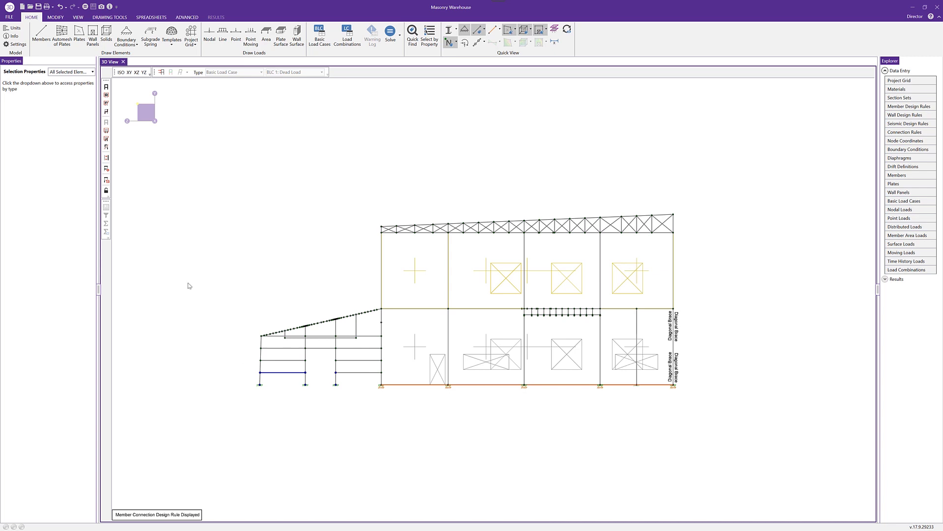
{"action": "left_click", "coordinate": [92, 73]}
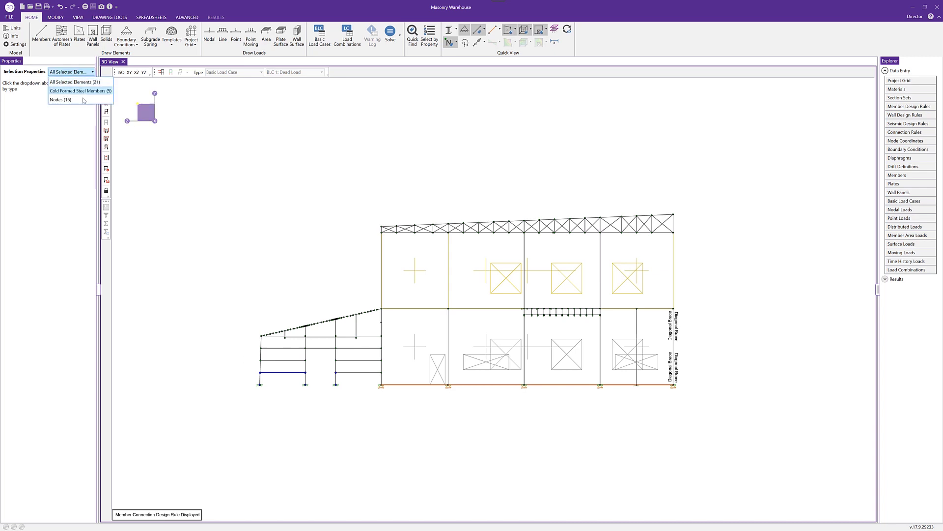
{"action": "left_click", "coordinate": [218, 111]}
{"action": "left_click", "coordinate": [213, 147]}
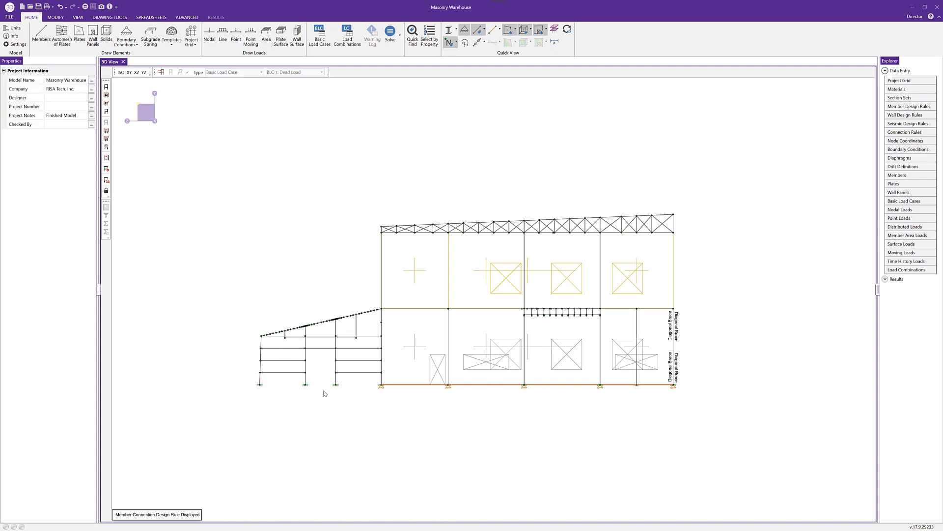
{"action": "left_click_drag", "start_coordinate": [247, 379], "coordinate": [353, 402]}
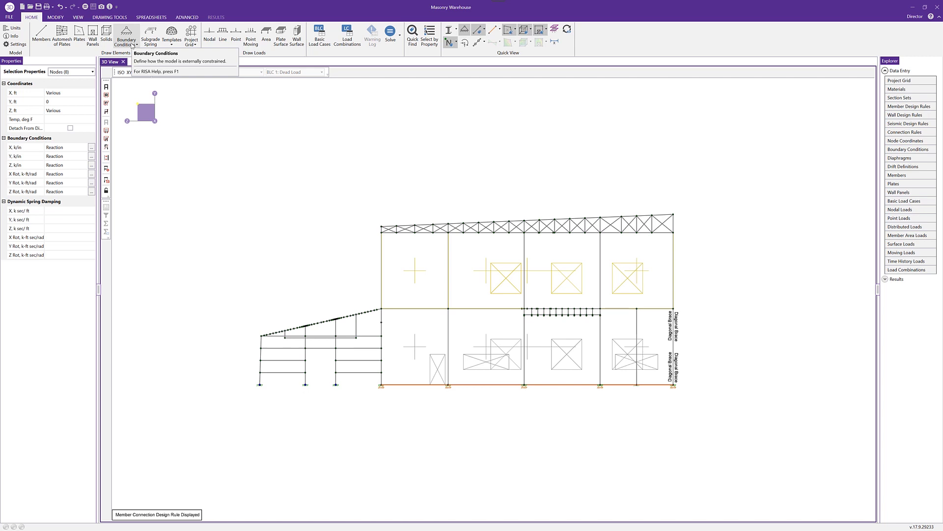
Apply pinned supports (X, Y, Z Reaction, rotations free) to the eight selected base nodes
{"action": "left_click", "coordinate": [131, 45]}
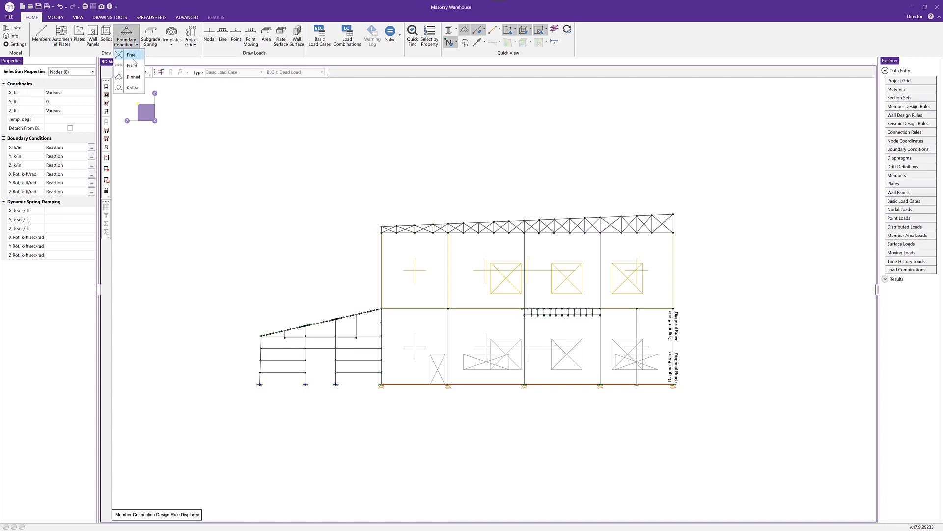
{"action": "left_click", "coordinate": [132, 65]}
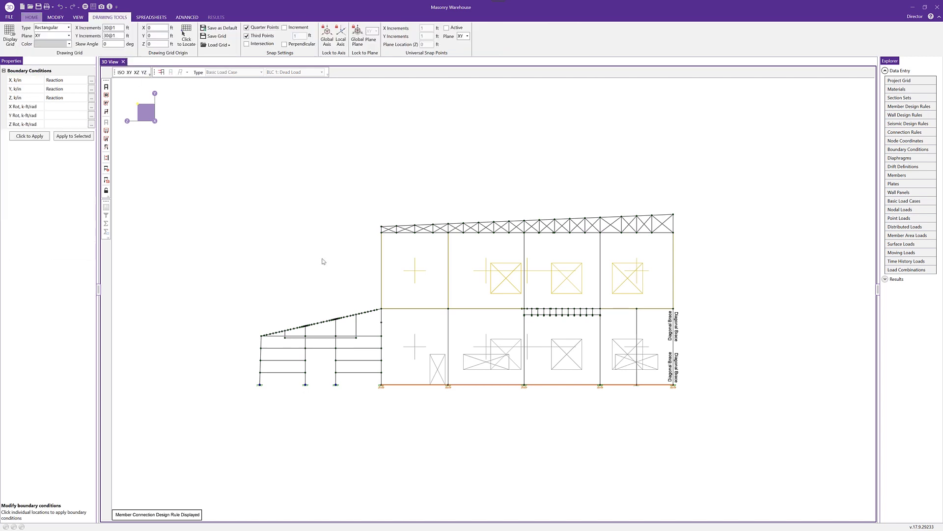
{"action": "left_click", "coordinate": [64, 137]}
Rotate back to an isometric view and display the BLC 1 Dead Load loads
{"action": "middle_click_drag", "start_coordinate": [307, 396], "coordinate": [236, 334]}
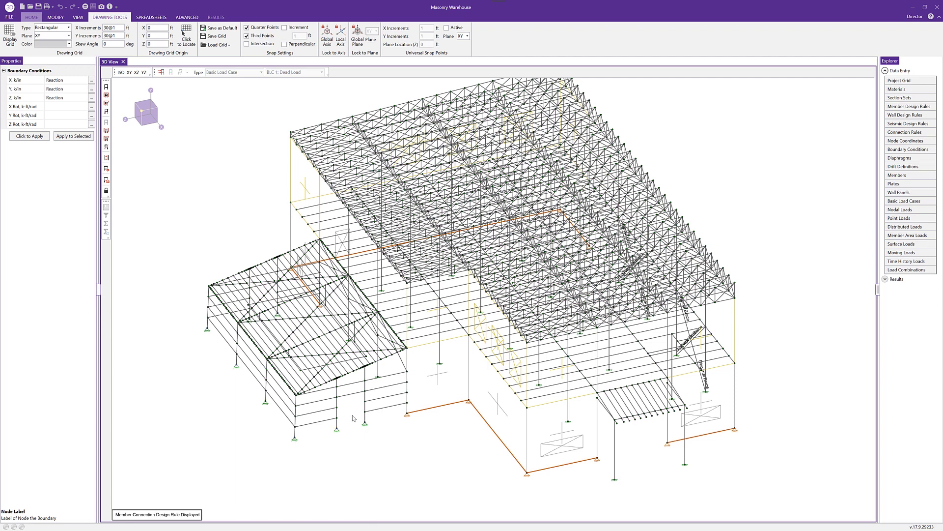
{"action": "key", "text": "Escape"}
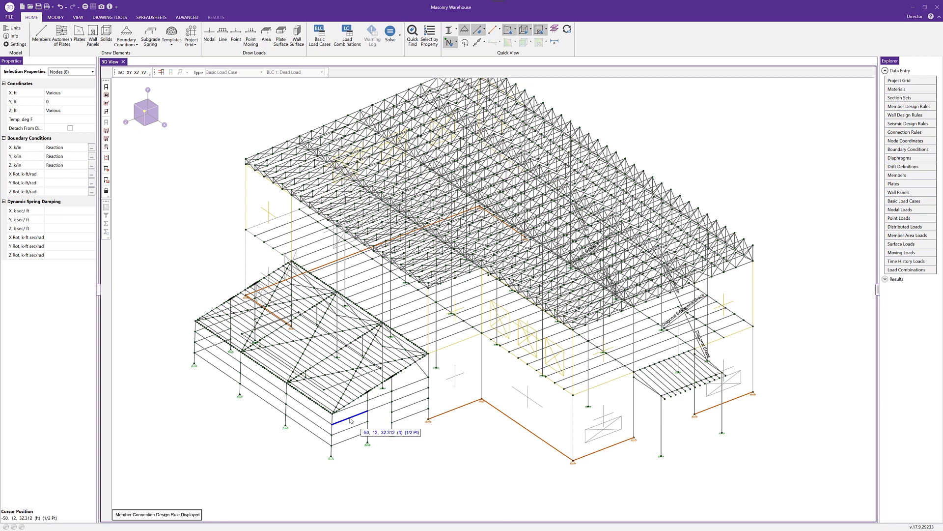
{"action": "left_click", "coordinate": [161, 72]}
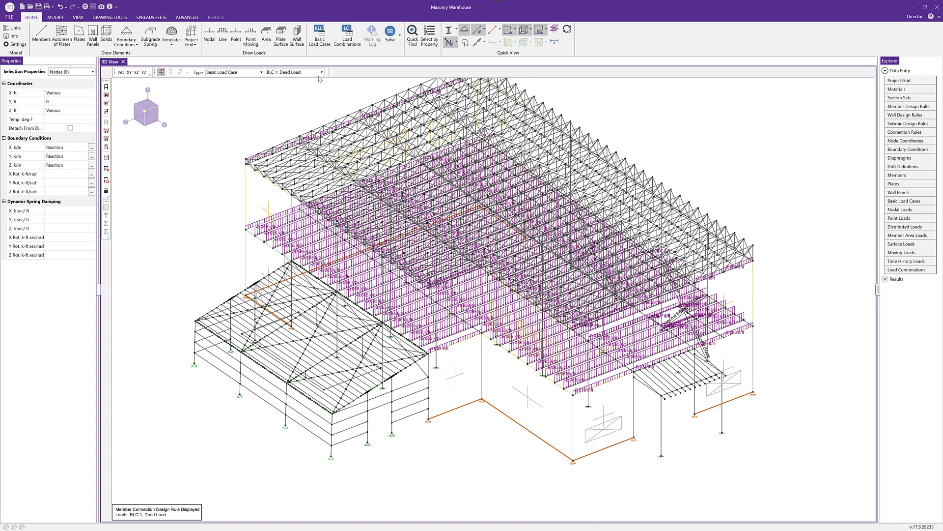
Display BLC 4: Roof Live Load and zoom in on the roof
{"action": "left_click", "coordinate": [320, 73]}
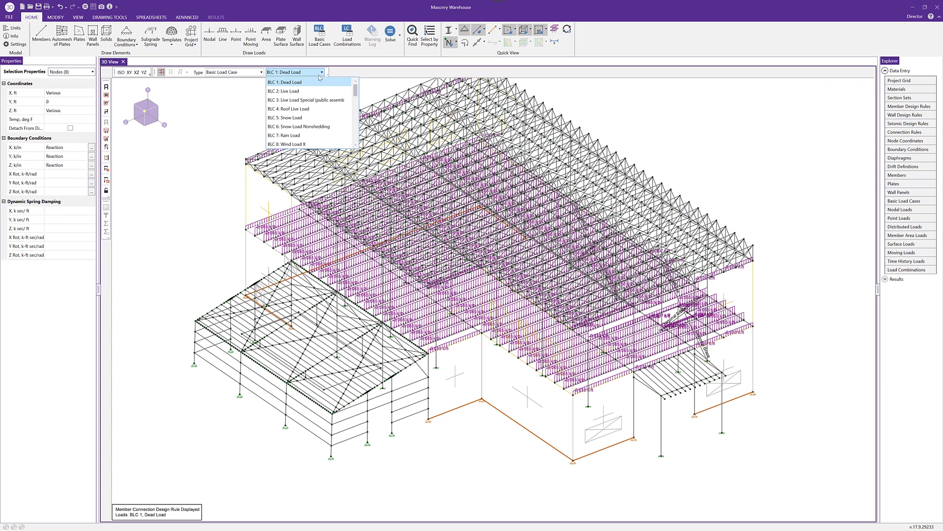
{"action": "left_click", "coordinate": [316, 107]}
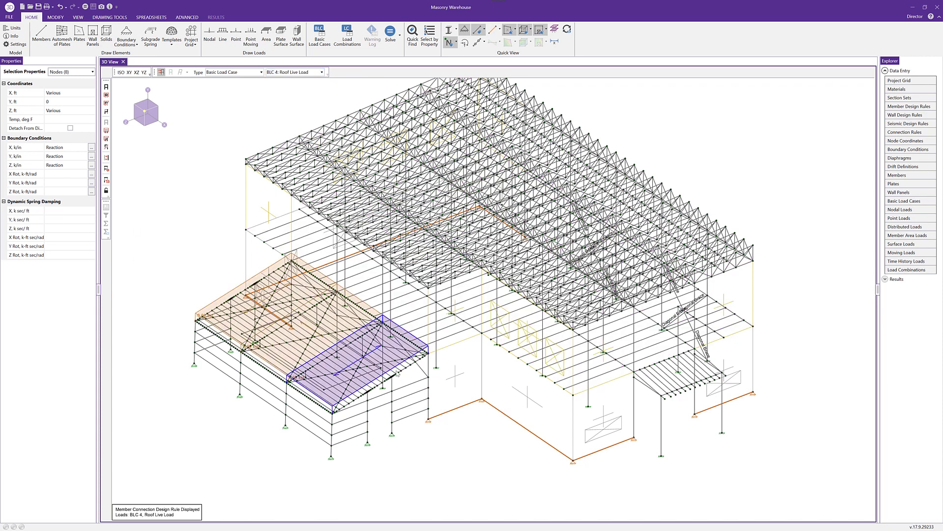
{"action": "scroll", "coordinate": [215, 319], "scroll_direction": "up", "scroll_amount": 2}
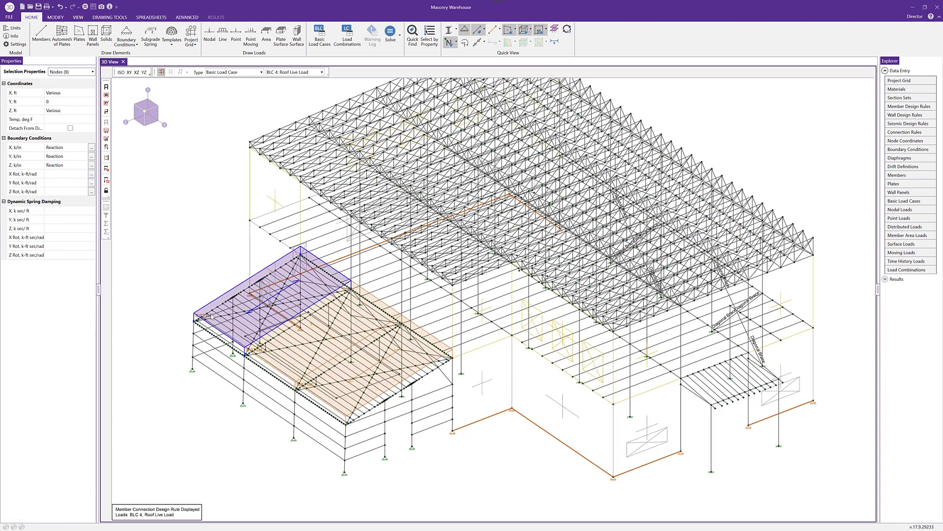
{"action": "scroll", "coordinate": [202, 322], "scroll_direction": "up", "scroll_amount": 1}
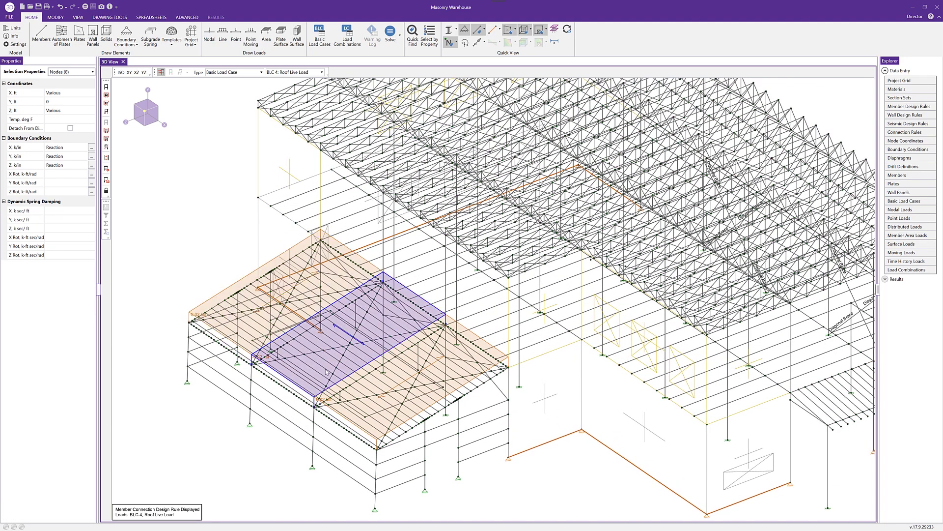
Change the near-slope roof area load's direction to B-C, then add the other roof load to the selection
{"action": "left_click", "coordinate": [343, 350]}
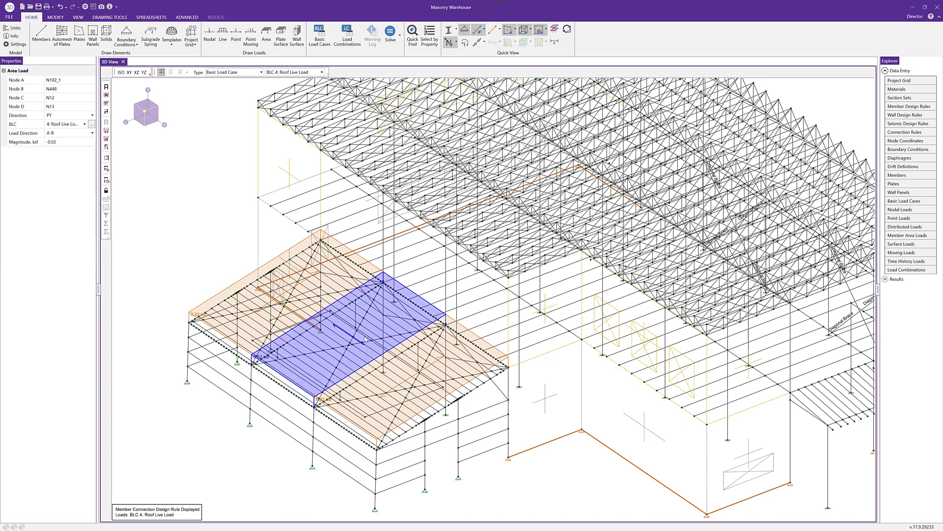
{"action": "left_click", "coordinate": [94, 133]}
{"action": "left_click", "coordinate": [93, 133]}
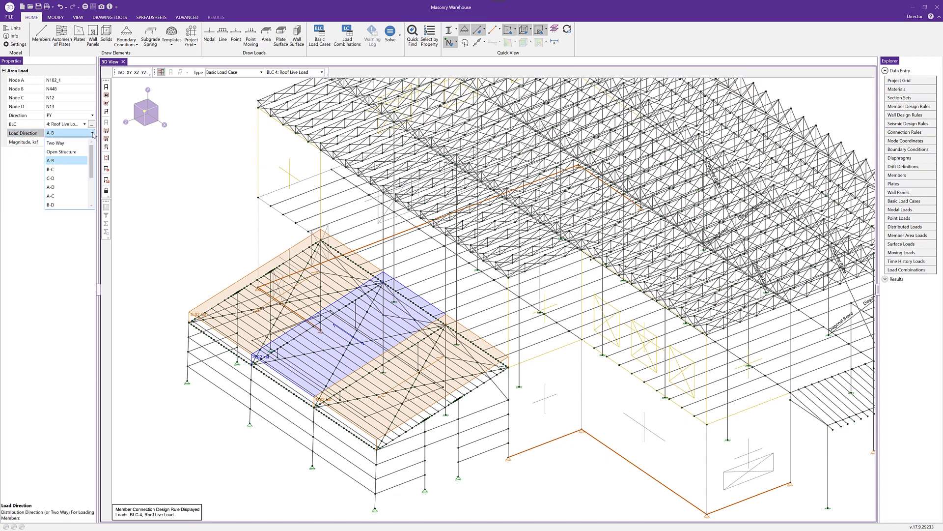
{"action": "left_click", "coordinate": [73, 170]}
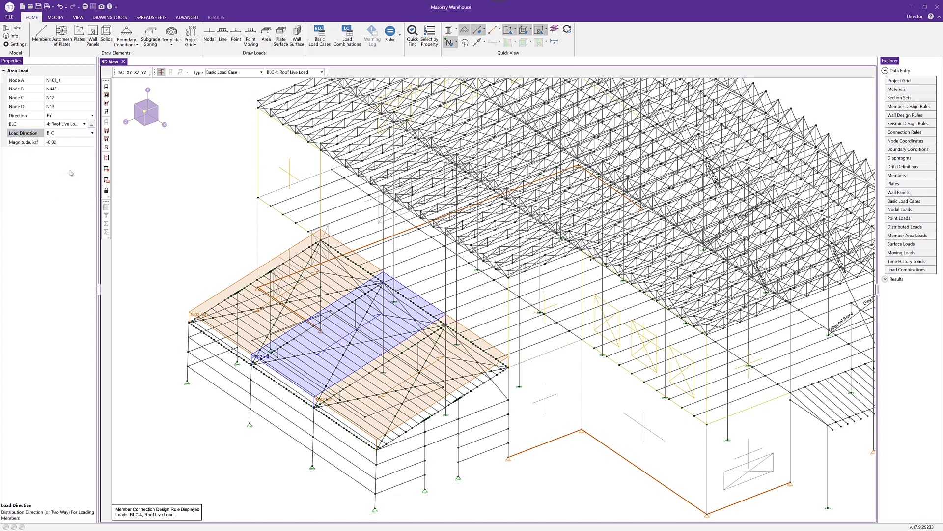
{"action": "left_click", "coordinate": [217, 303]}
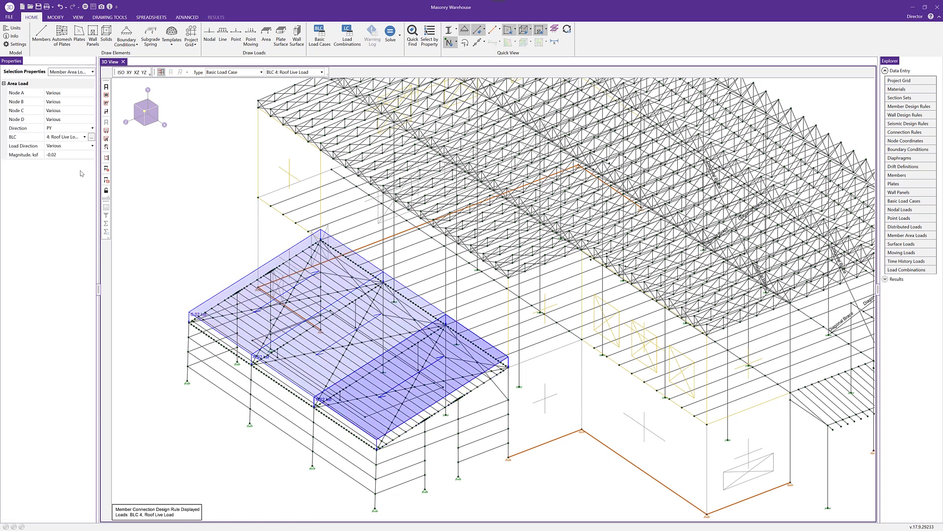
Change the selected roof area loads' magnitude to -0.03 ksf, then deselect them
{"action": "left_click", "coordinate": [64, 157]}
{"action": "left_click", "coordinate": [64, 158]}
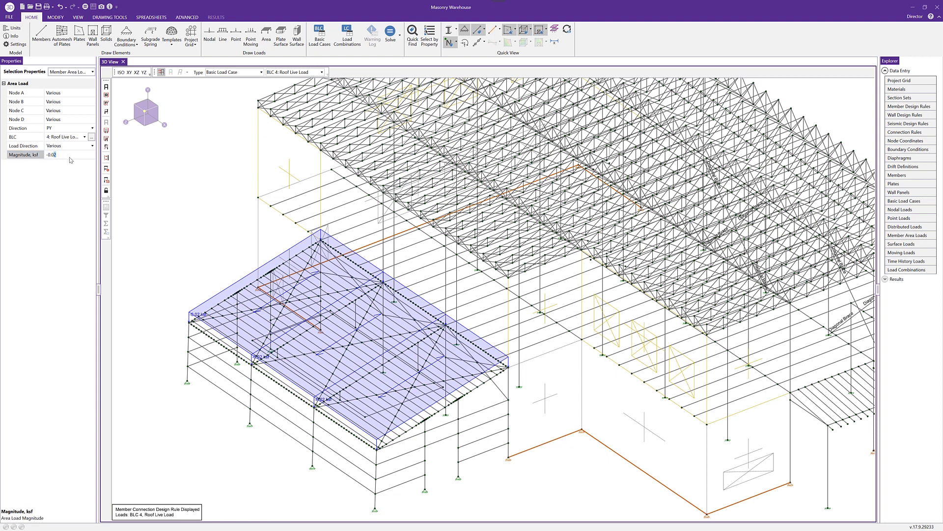
{"action": "key", "text": "Tab"}
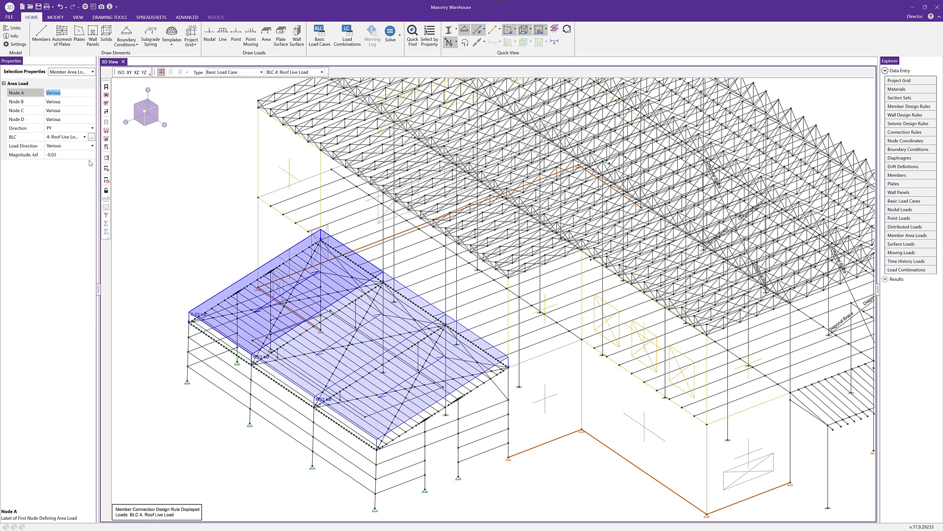
{"action": "left_click", "coordinate": [66, 137]}
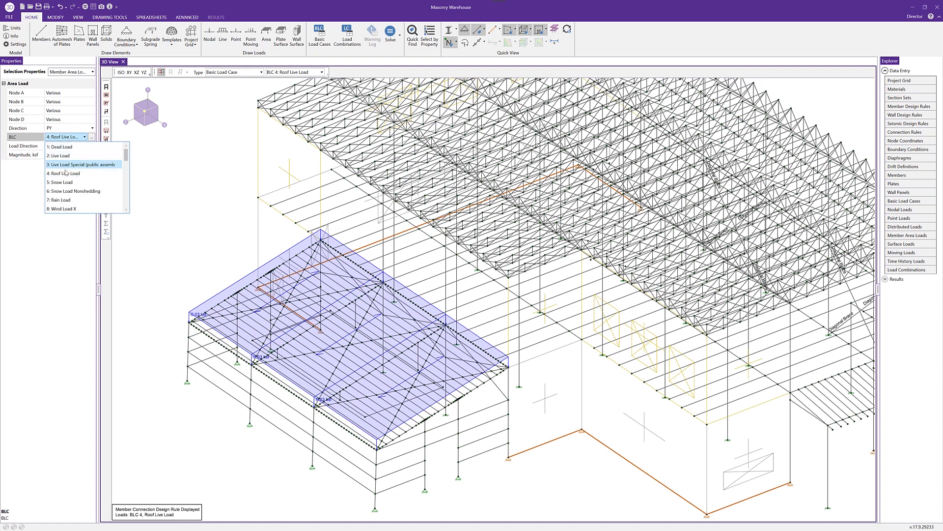
{"action": "left_click", "coordinate": [74, 155]}
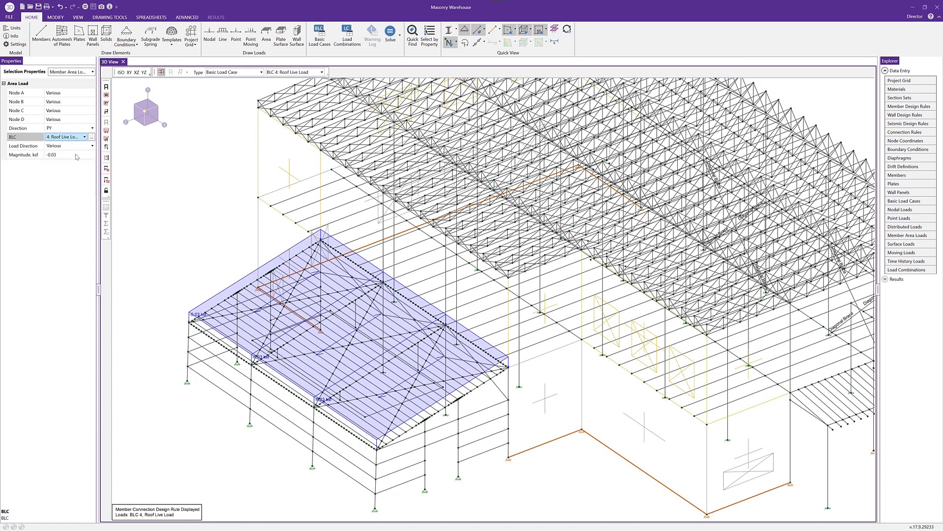
{"action": "left_click", "coordinate": [239, 238]}
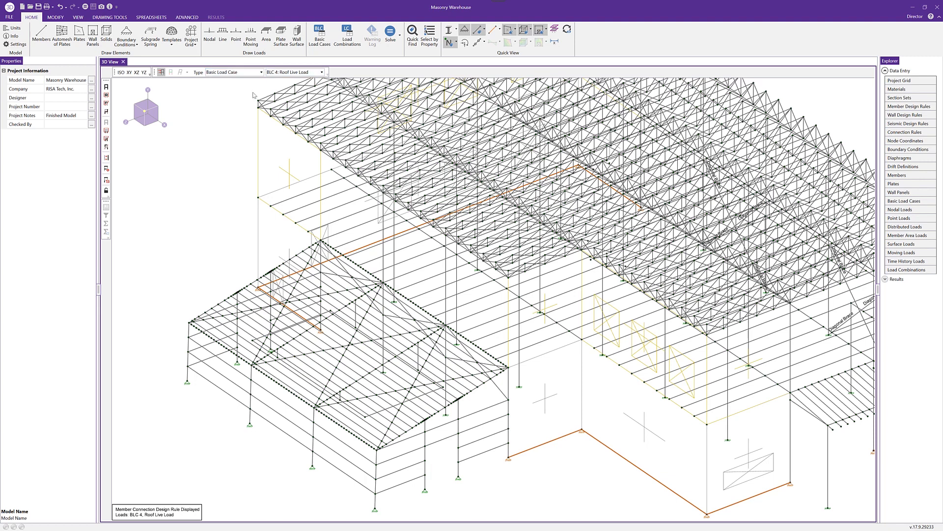
Zoom out, locate wall panel WP7 with Quick Find, and open it in the wall panel editor
{"action": "scroll", "coordinate": [326, 189], "scroll_direction": "down", "scroll_amount": 2}
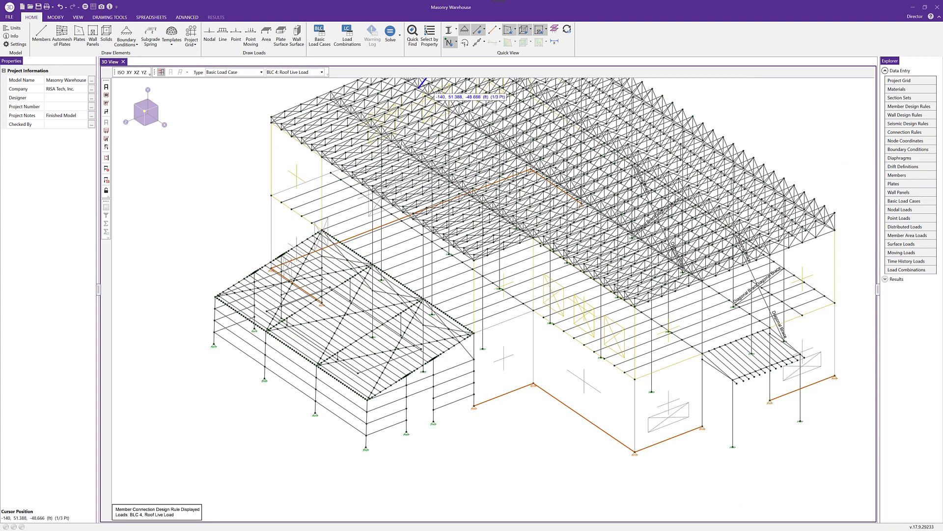
{"action": "middle_click_drag", "start_coordinate": [638, 402], "coordinate": [589, 382]}
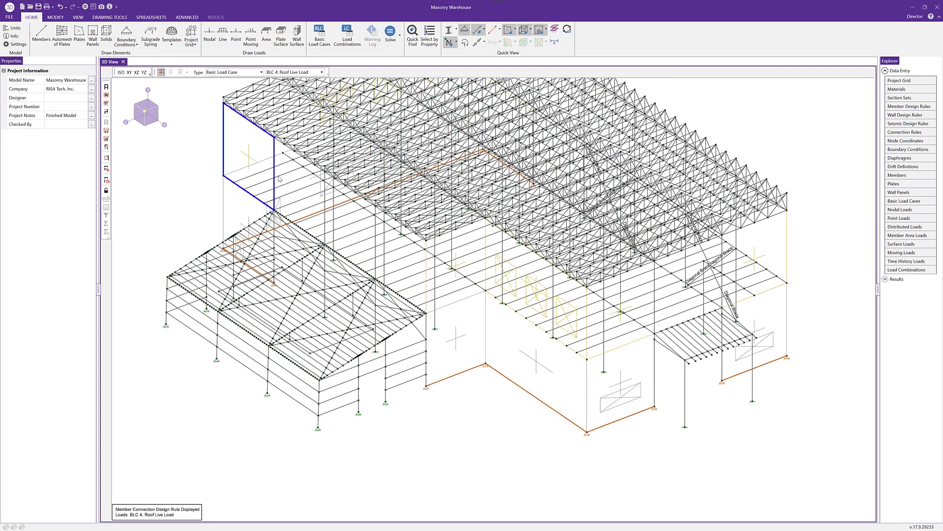
{"action": "left_click", "coordinate": [416, 47]}
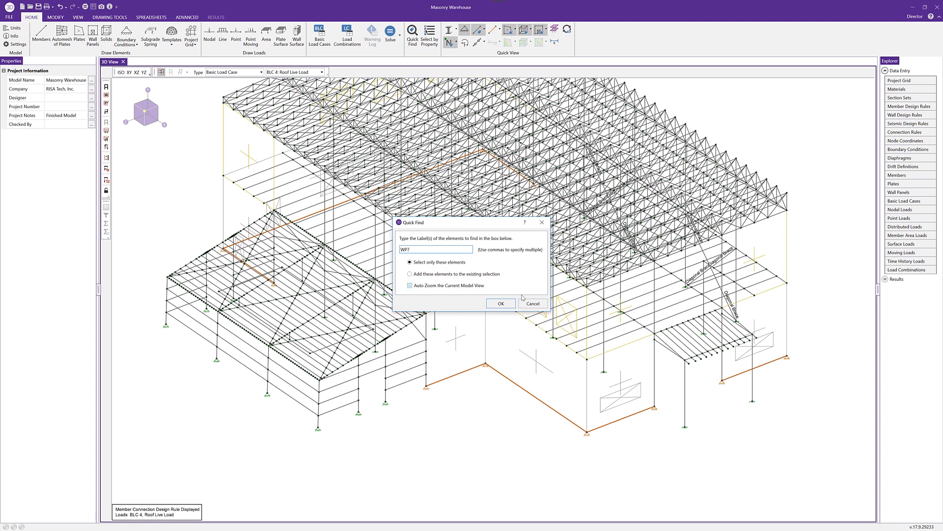
{"action": "left_click", "coordinate": [500, 303]}
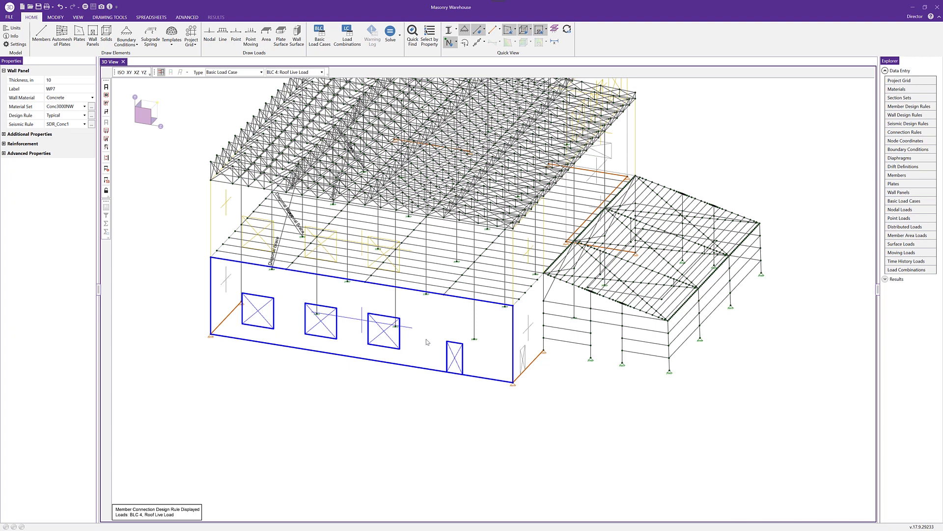
{"action": "double_click", "coordinate": [427, 342]}
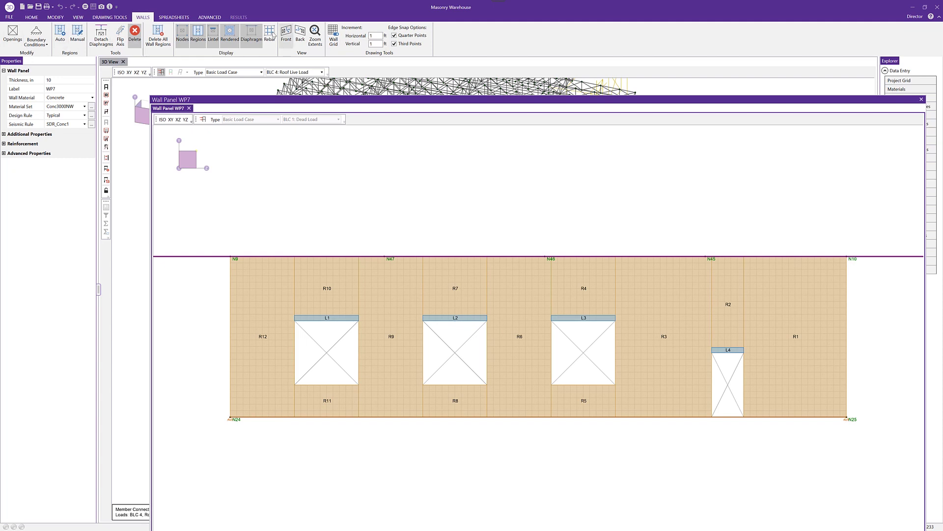
Remove window opening L1 from WP7 and delete all its wall regions, keeping L2–L4
{"action": "left_click", "coordinate": [352, 381]}
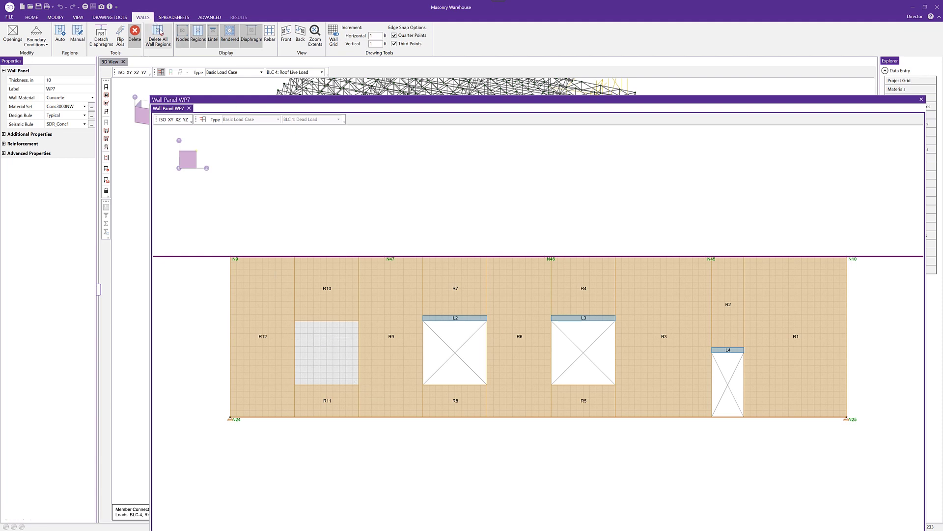
{"action": "left_click", "coordinate": [158, 37]}
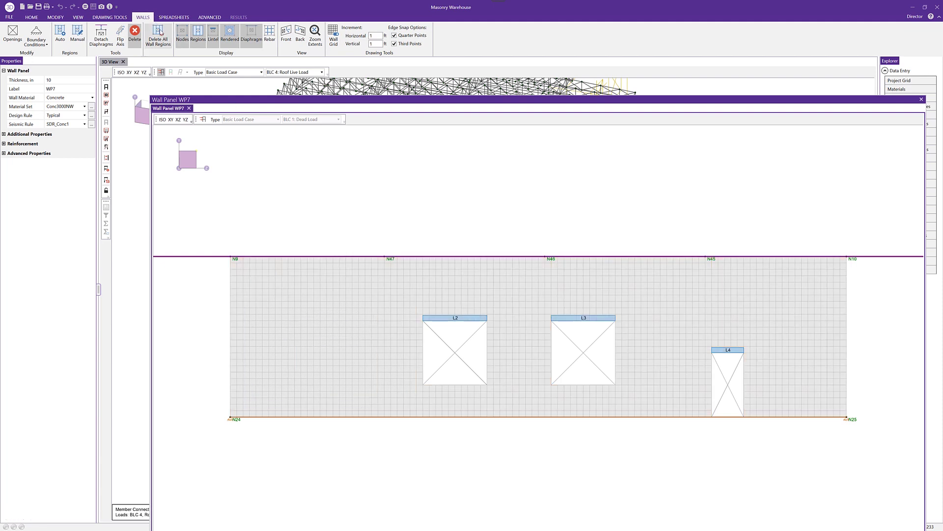
Draw two door openings, L13 and L14, side by side near WP7's left end
{"action": "left_click", "coordinate": [13, 36]}
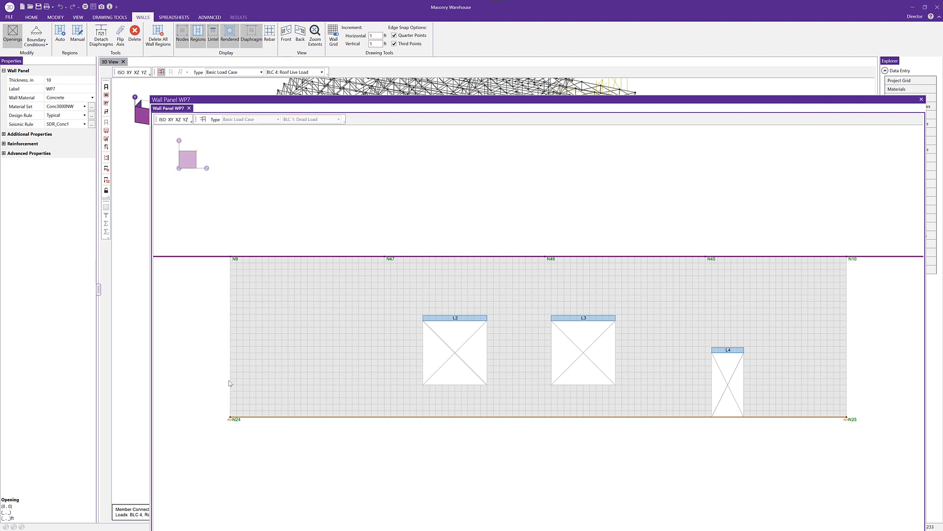
{"action": "left_click_drag", "start_coordinate": [256, 417], "coordinate": [289, 353]}
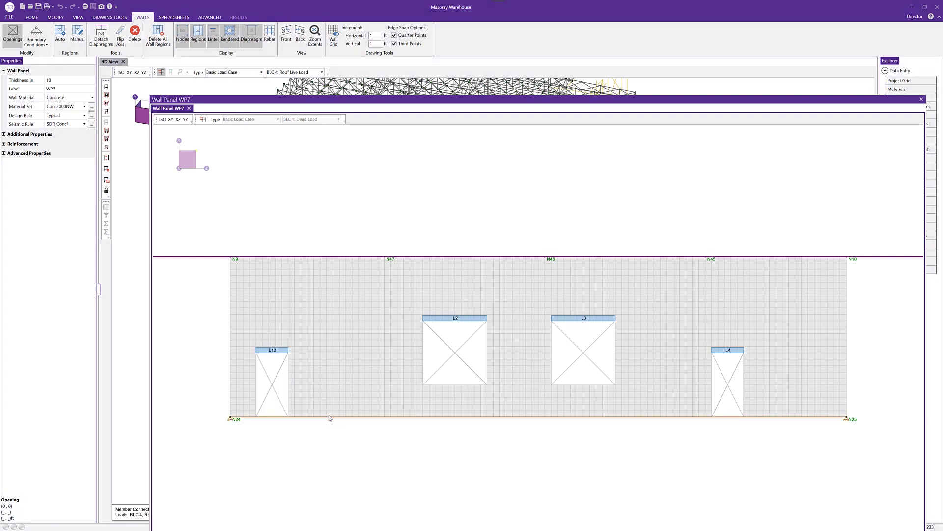
{"action": "left_click_drag", "start_coordinate": [328, 417], "coordinate": [358, 352]}
Auto-generate WP7 regions R1–R13 around all openings and close the wall panel editor
{"action": "key", "text": "Escape"}
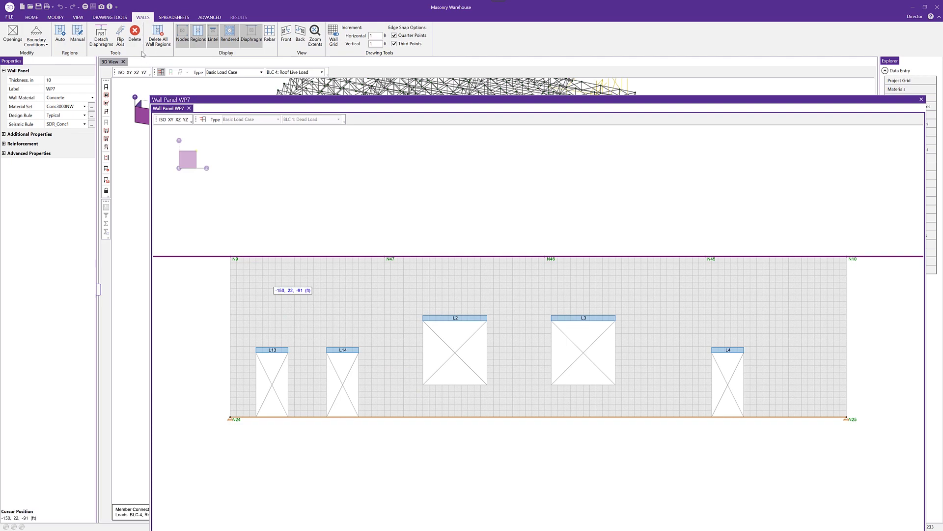
{"action": "left_click", "coordinate": [64, 43]}
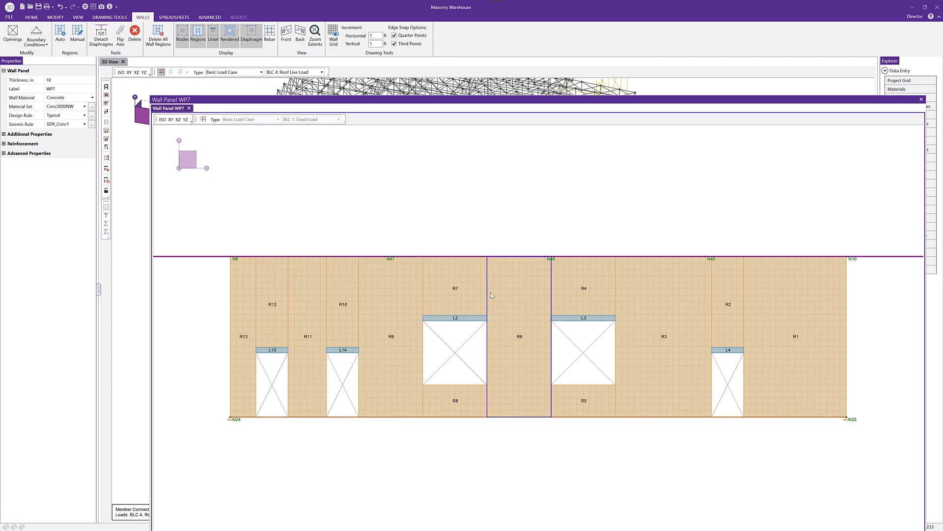
{"action": "left_click", "coordinate": [922, 100]}
{"action": "left_click", "coordinate": [339, 347]}
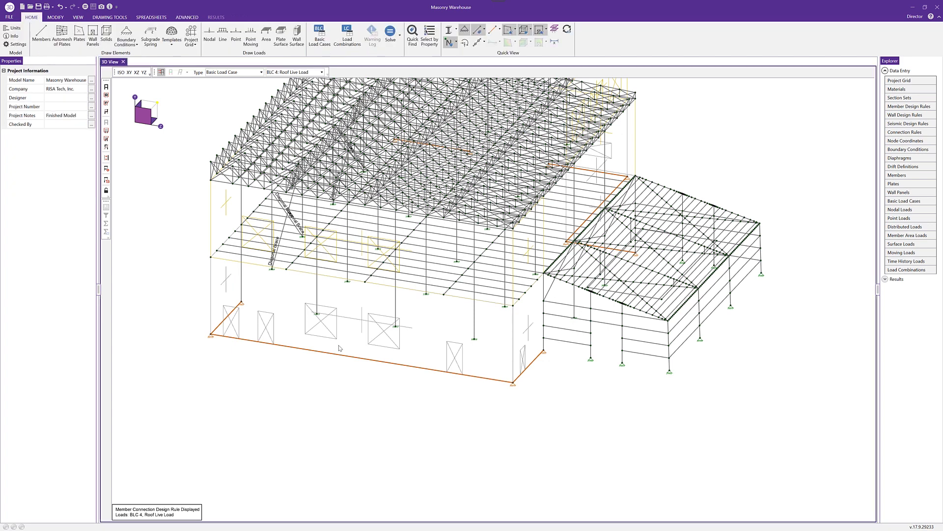